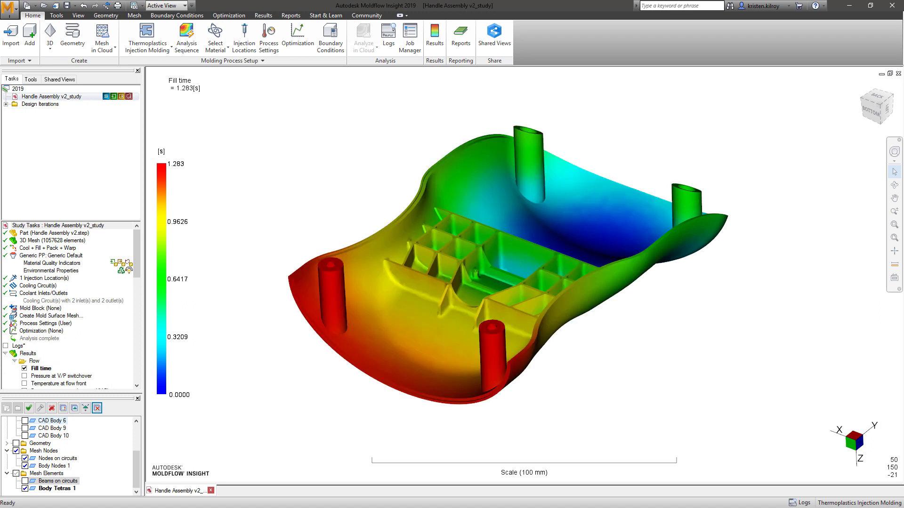
- Publish the handle fill-time result as a new shared view and copy its link
click(502, 45)
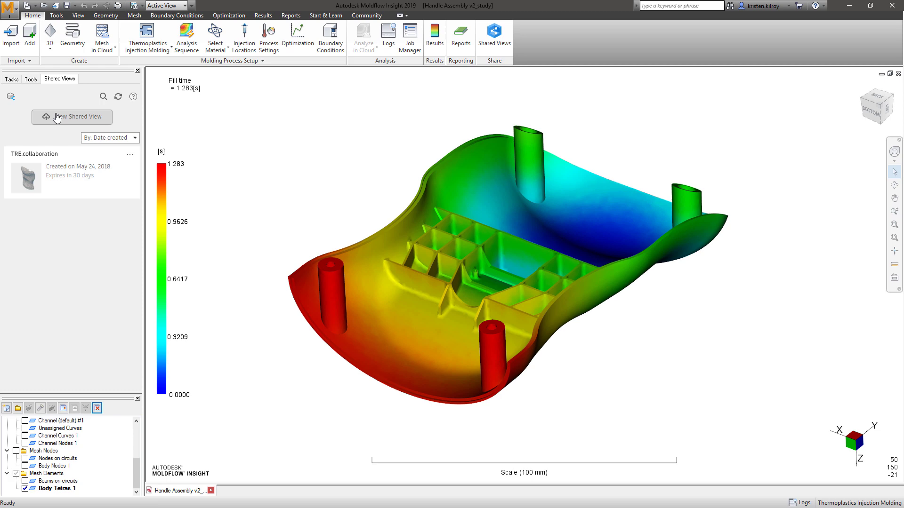
click(94, 118)
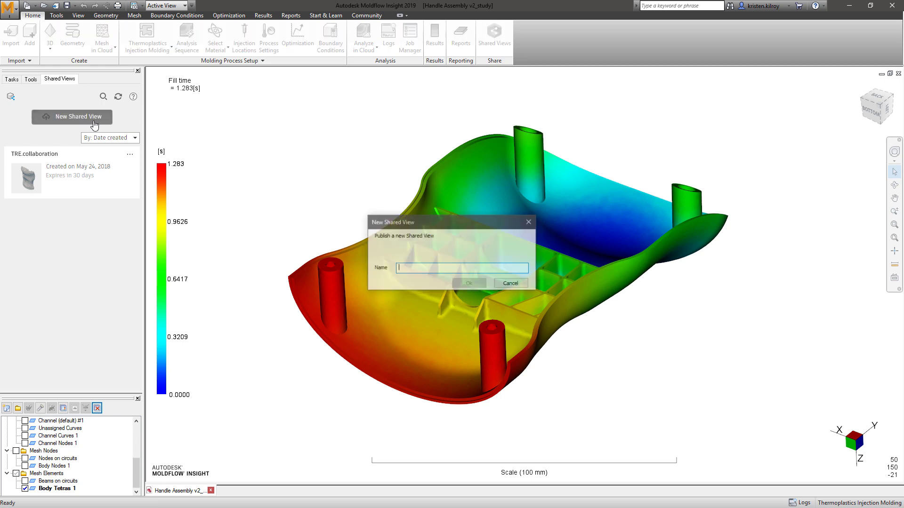
click(477, 284)
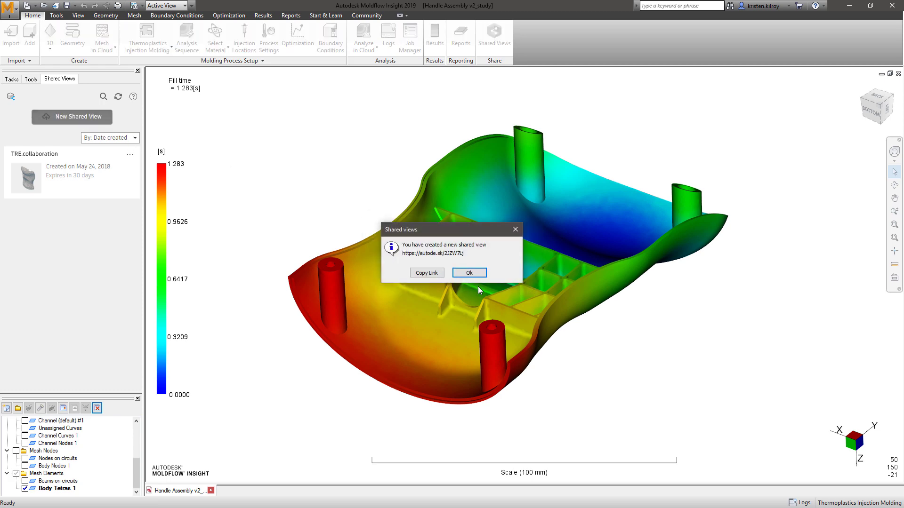
click(426, 273)
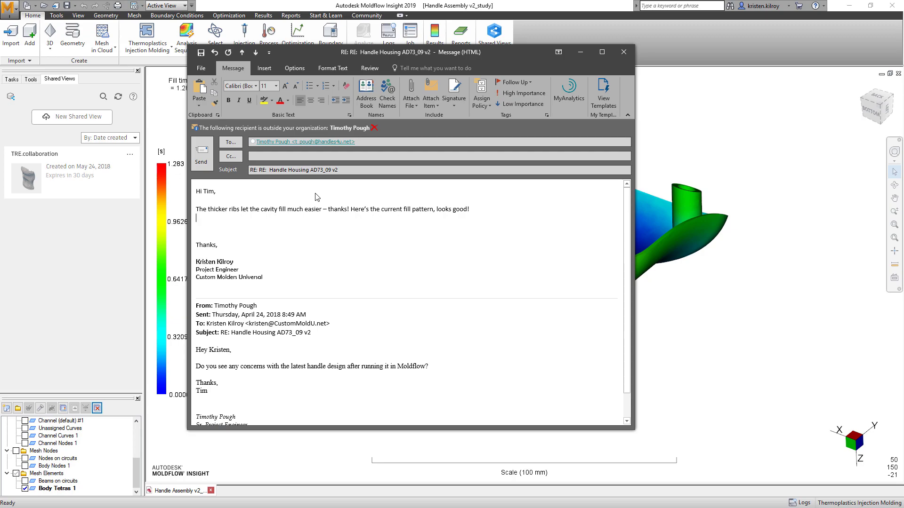
- E-mail the link in the Outlook reply, open it in Autodesk Viewer, and reply to the reviewer about cooling
key(ctrl+v)
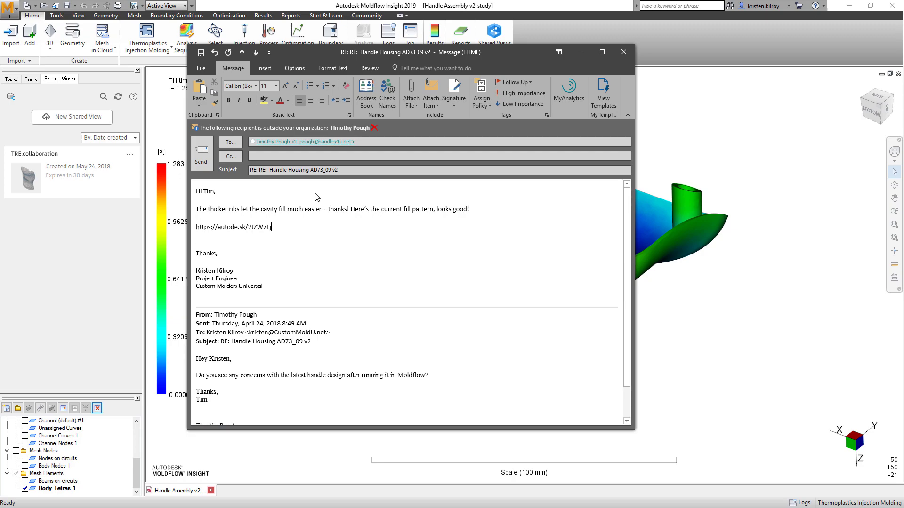
click(201, 156)
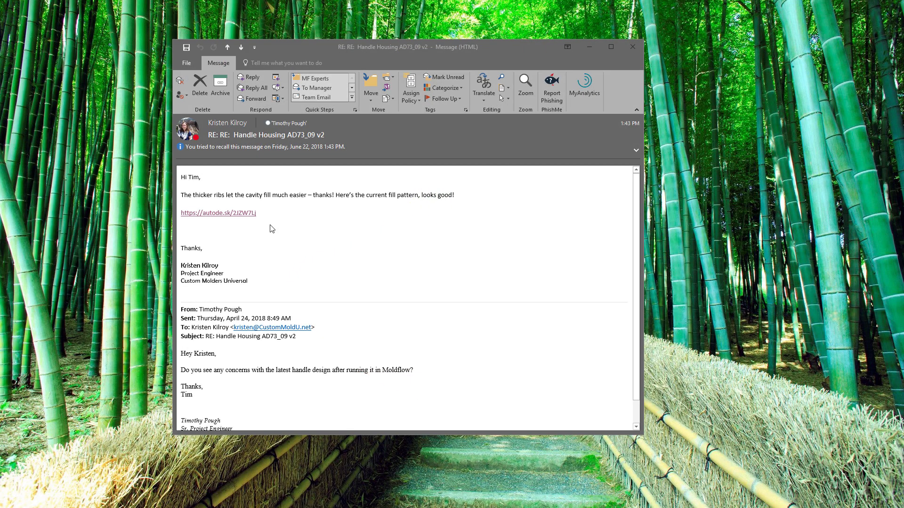
click(233, 213)
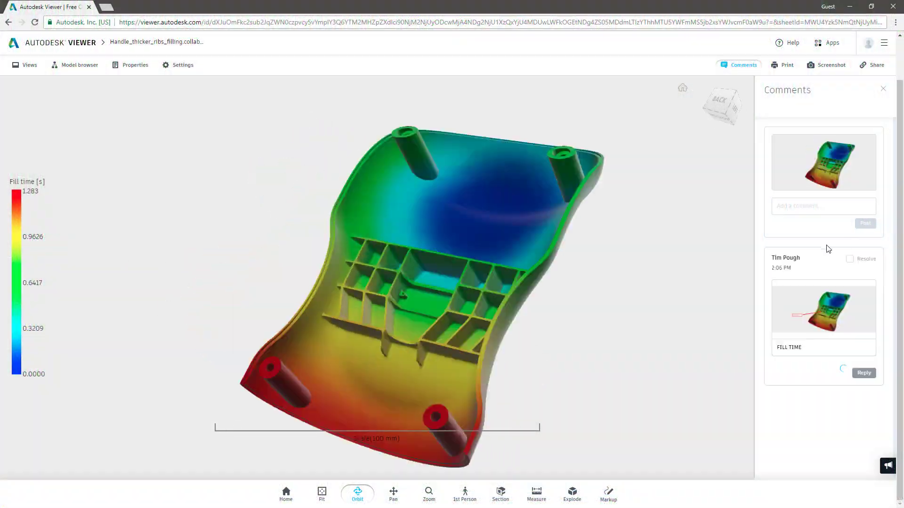
text(Thanks, Kristen. Let')
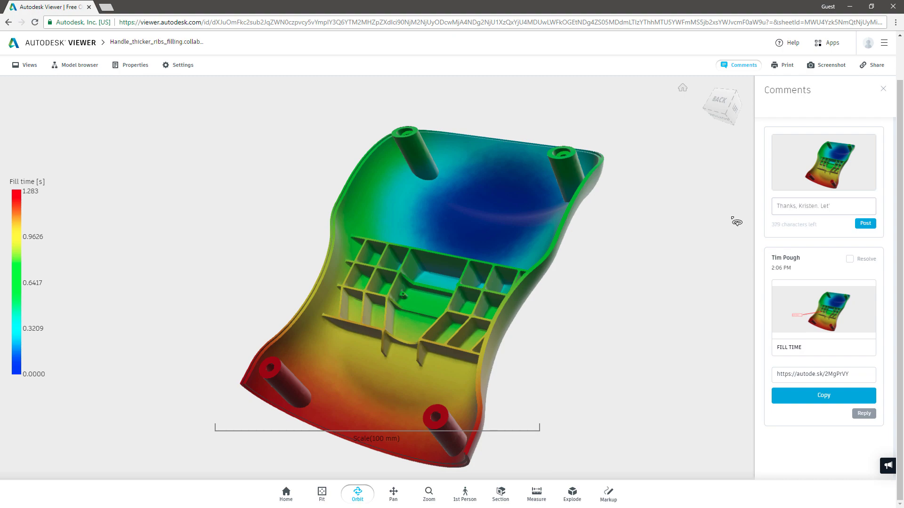
text(s look at cooling n)
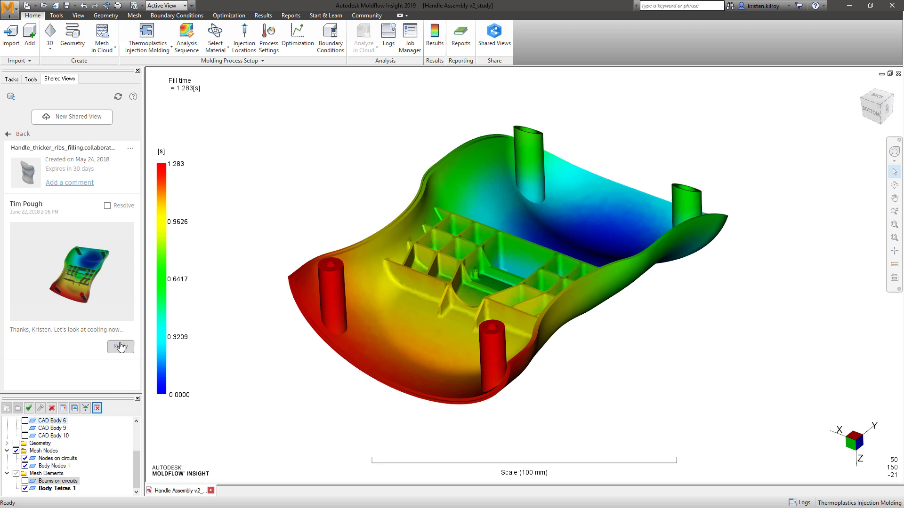
- Post the comment reply, then send the Blender Lid body BD1 to Fusion 360 for editing
click(120, 347)
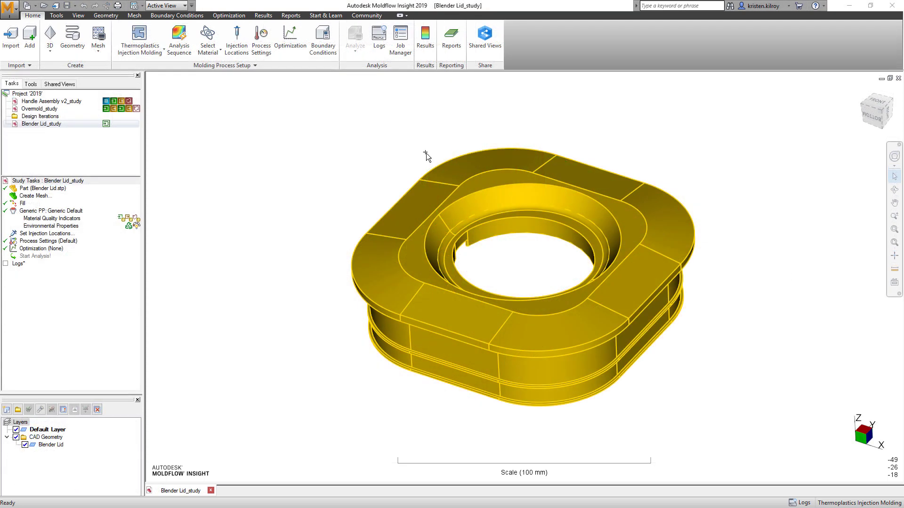
click(105, 16)
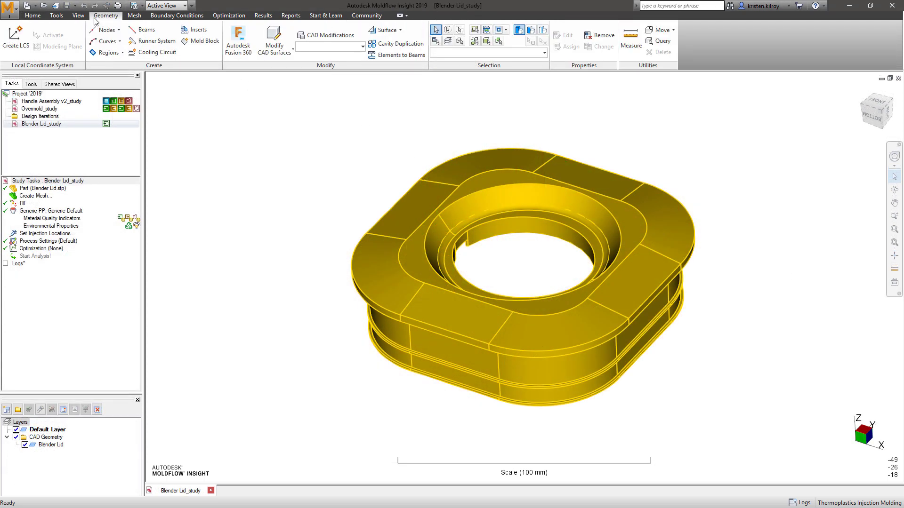
click(249, 55)
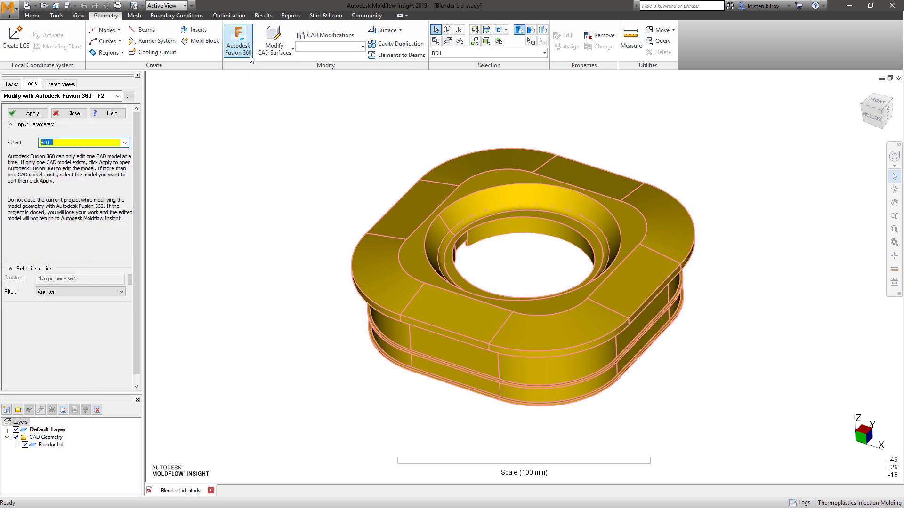
click(28, 113)
- Remove the lid's small detail features with Remove Features at a lowered feature-size limit
click(522, 290)
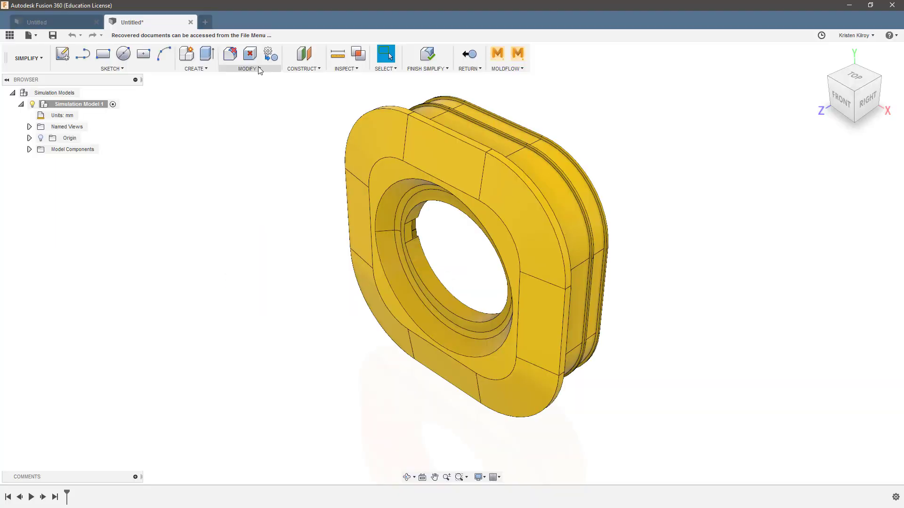
click(258, 68)
click(250, 79)
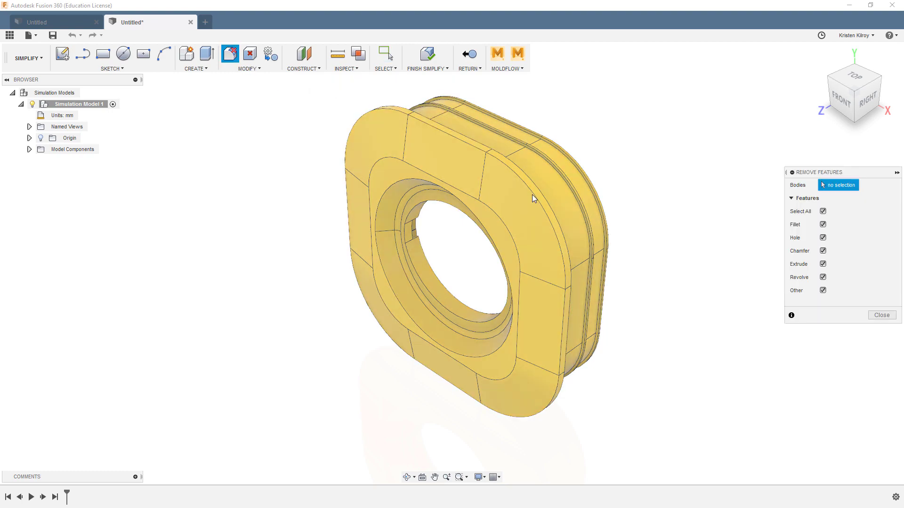
click(532, 196)
drag(867, 211, 846, 216)
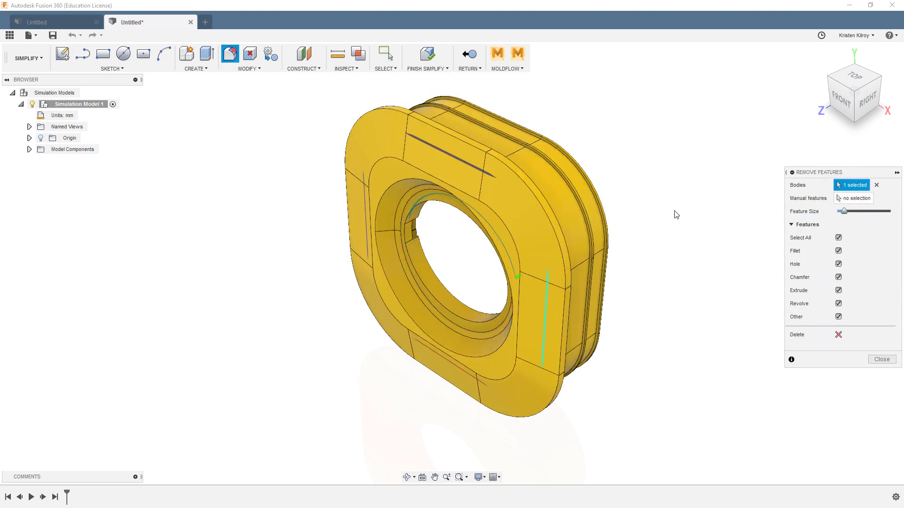
shift+middle_drag(675, 214, 433, 165)
scroll(433, 165, up, 2)
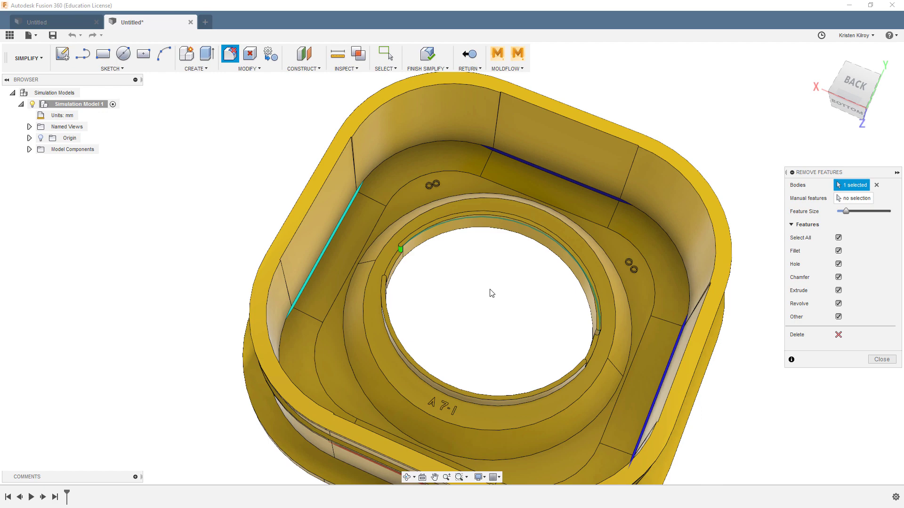
click(838, 335)
click(881, 359)
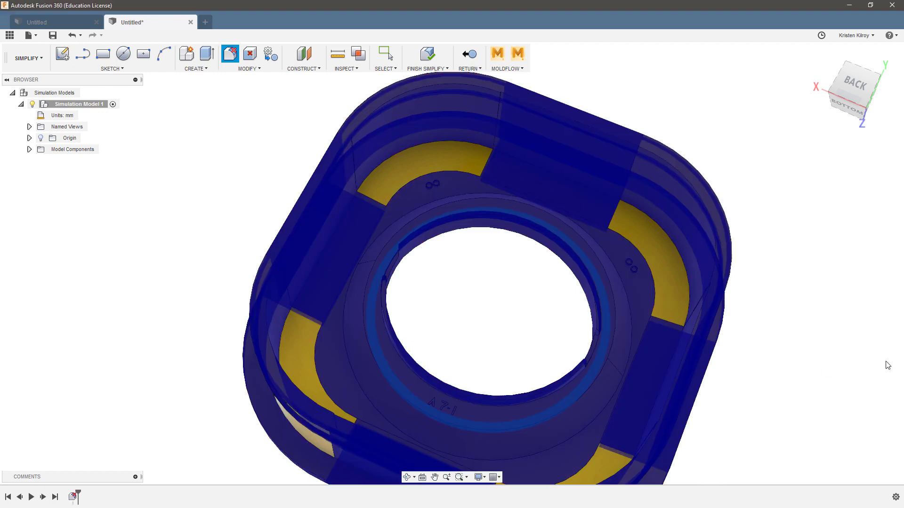
shift+middle_drag(754, 383, 607, 155)
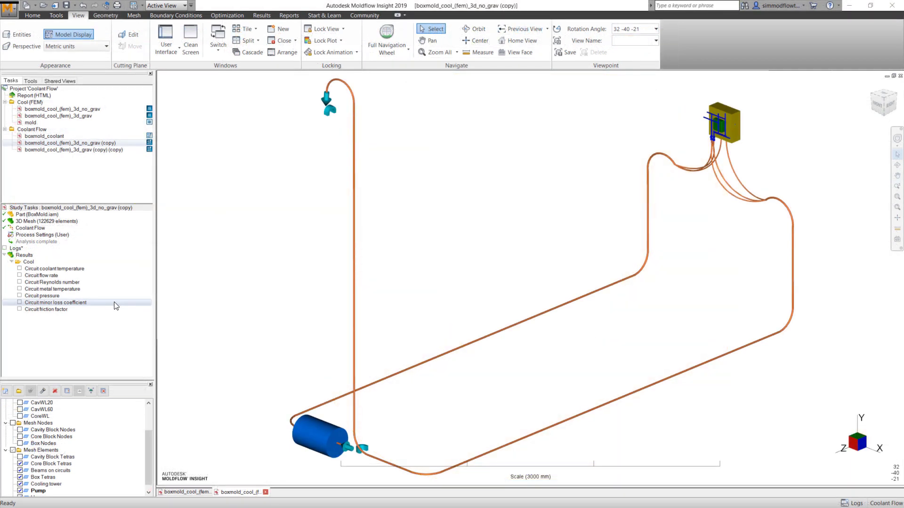
- Plot circuit pressure, Reynolds number, minor loss coefficient and friction factor on the cooling circuit in turn
click(19, 296)
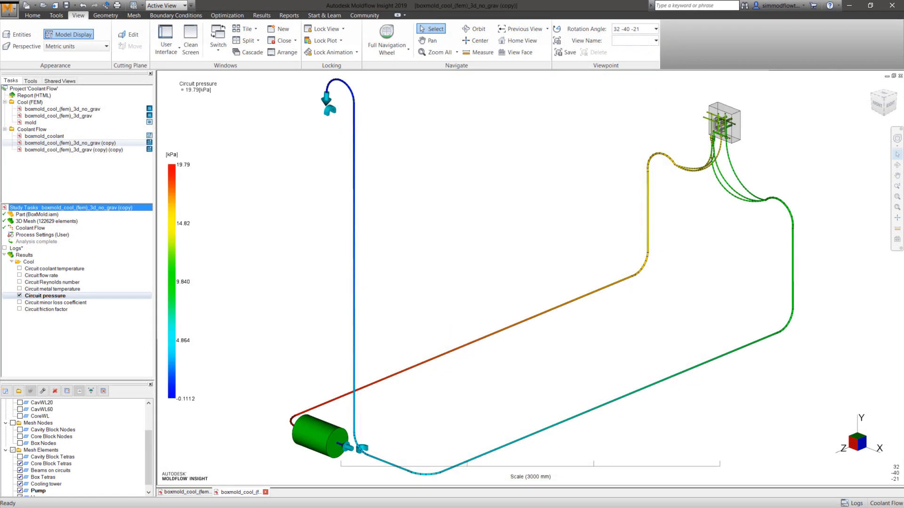
click(19, 282)
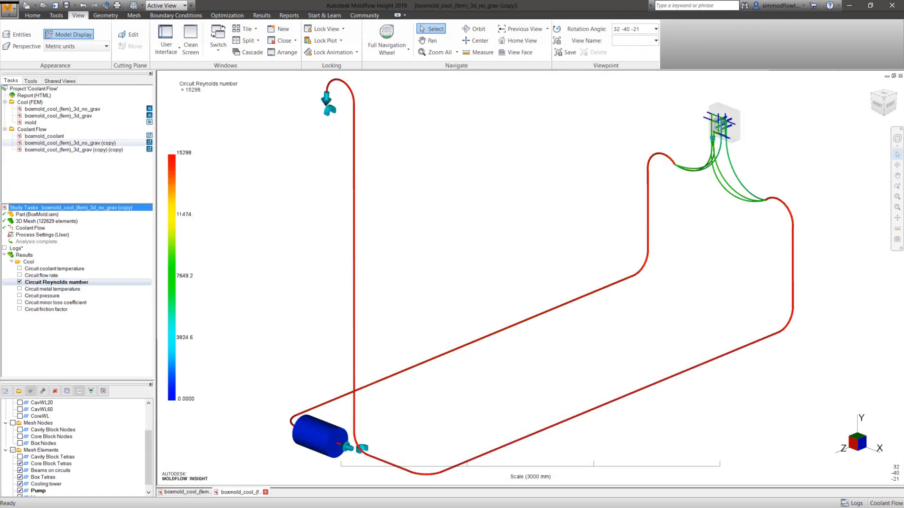
click(20, 303)
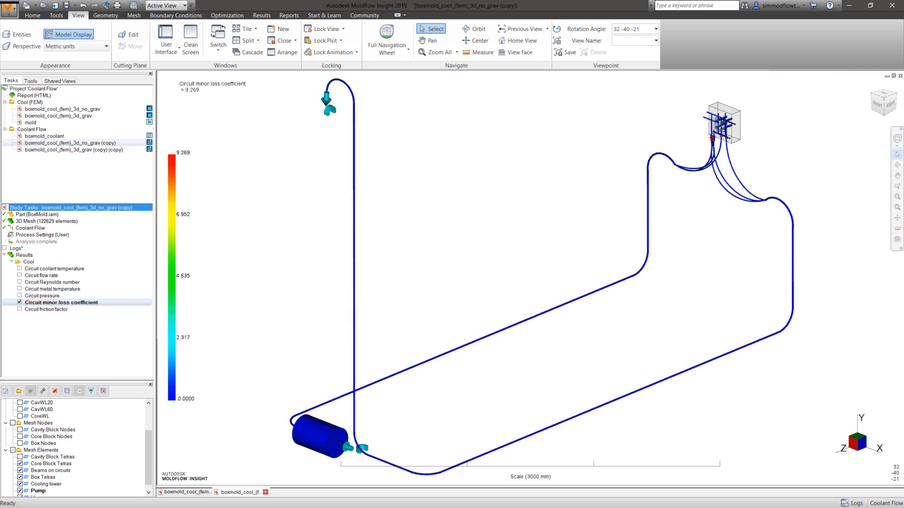
click(19, 309)
scroll(796, 89, up, 5)
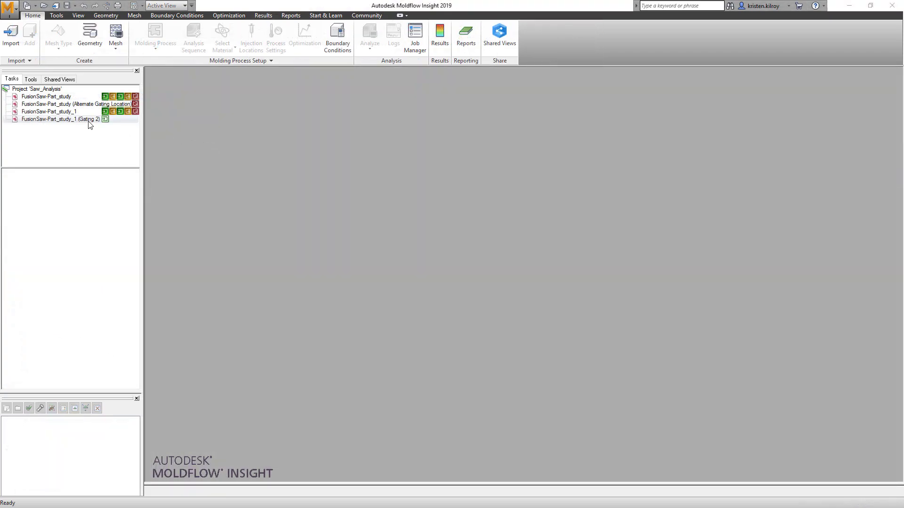
- Open the Gating 2 study and merge two adjacent nodes on its 3D mesh with Merge Nodes
double_click(90, 120)
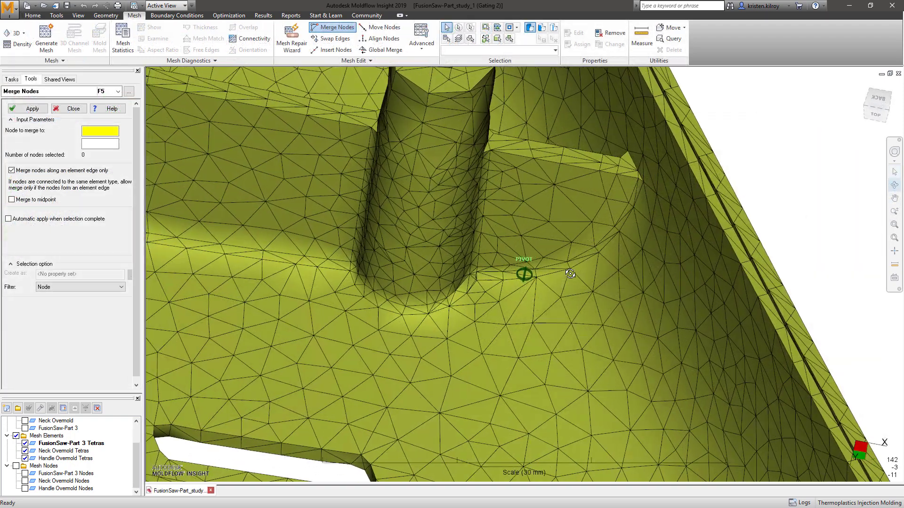
key(Escape)
scroll(485, 289, up, 8)
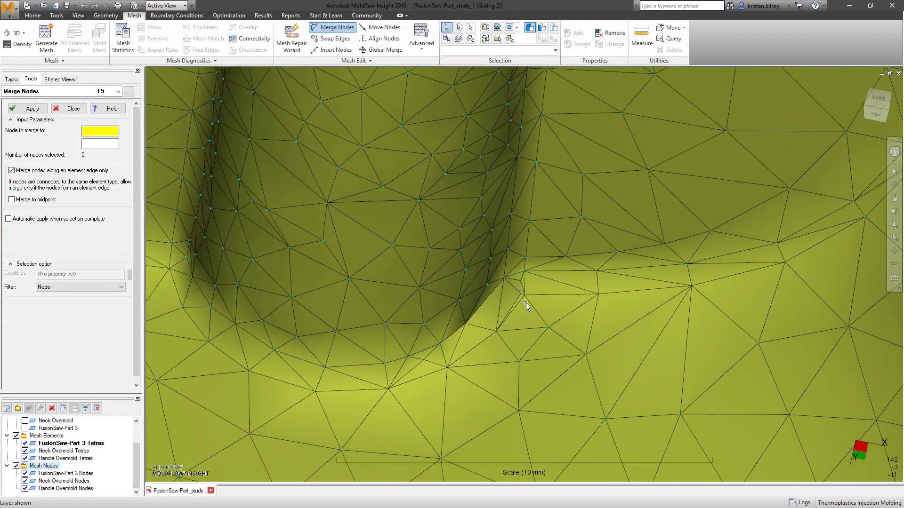
click(523, 296)
click(522, 295)
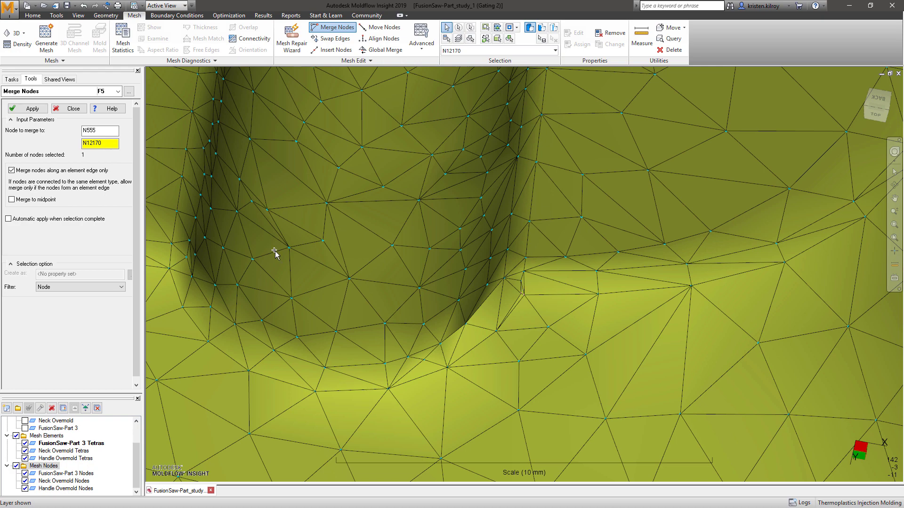
click(28, 109)
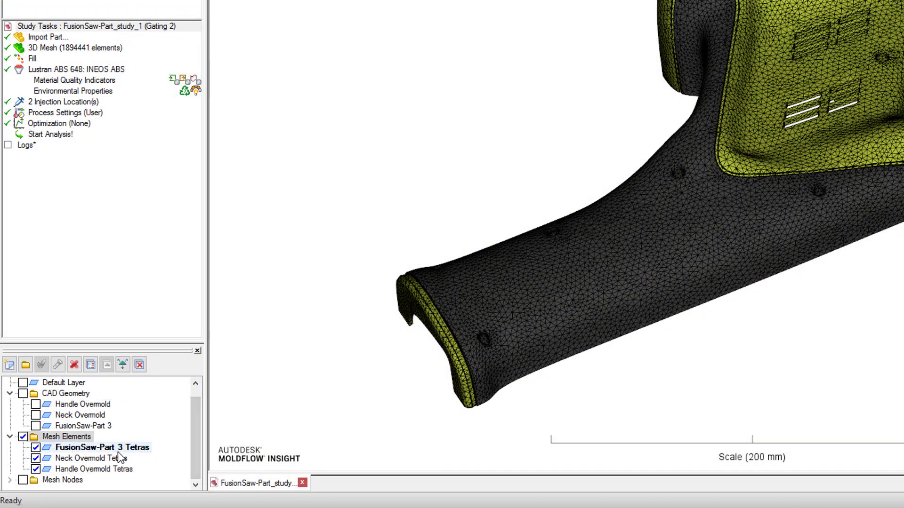
- Slide a cutting plane through the FusionSaw-Part 3 Tetras mesh layer across the saw part
right_click(119, 454)
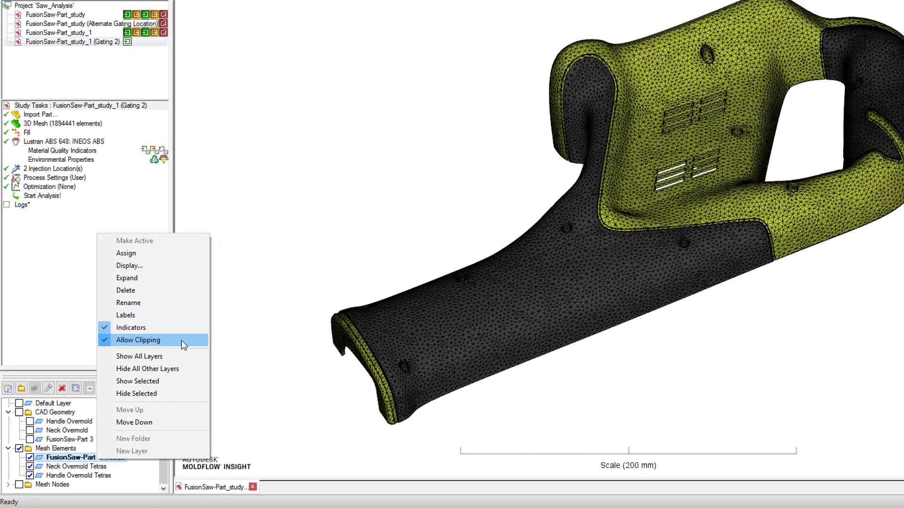
click(189, 307)
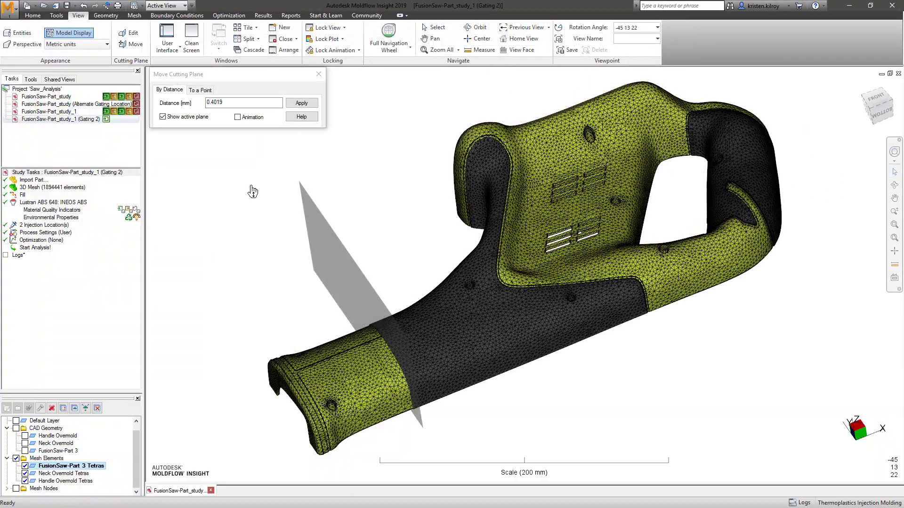
drag(252, 190, 269, 255)
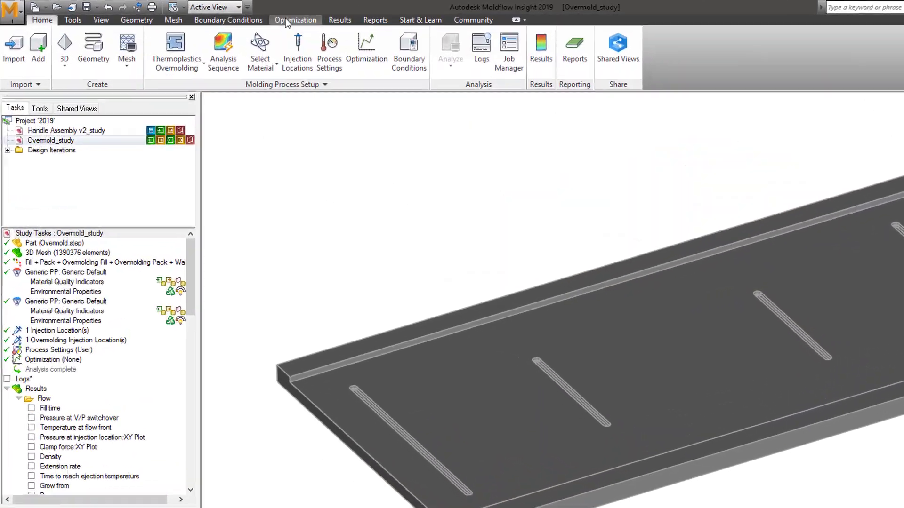
click(288, 20)
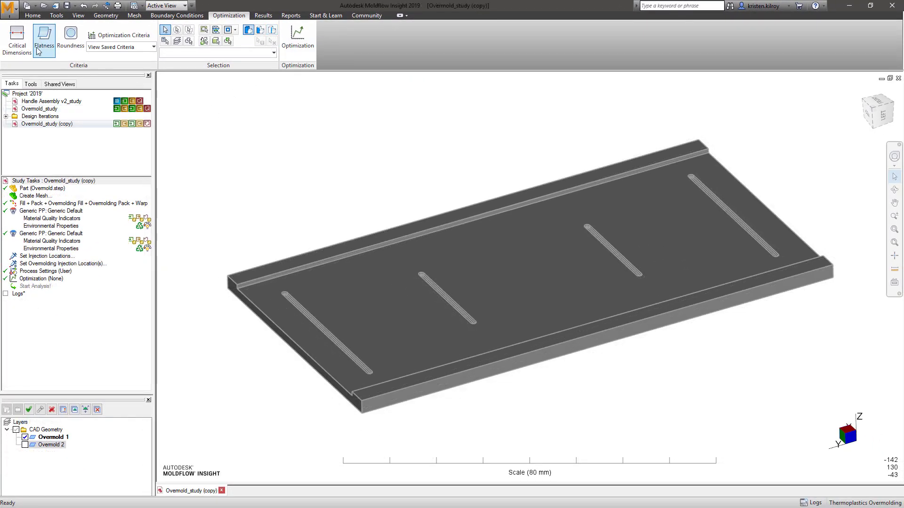
- Create a critical dimension between two nodes at the plate's left corner edge
click(19, 42)
middle_drag(299, 354, 326, 335)
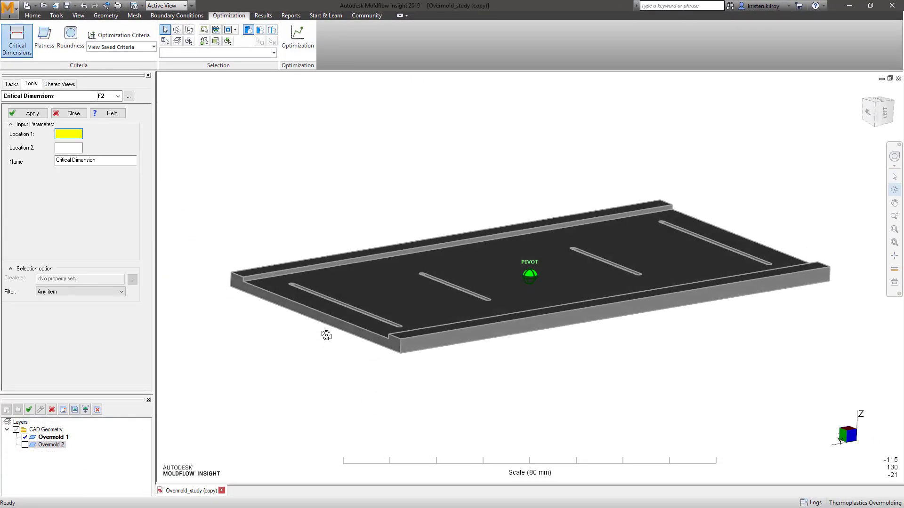
drag(208, 247, 525, 414)
click(250, 169)
click(618, 350)
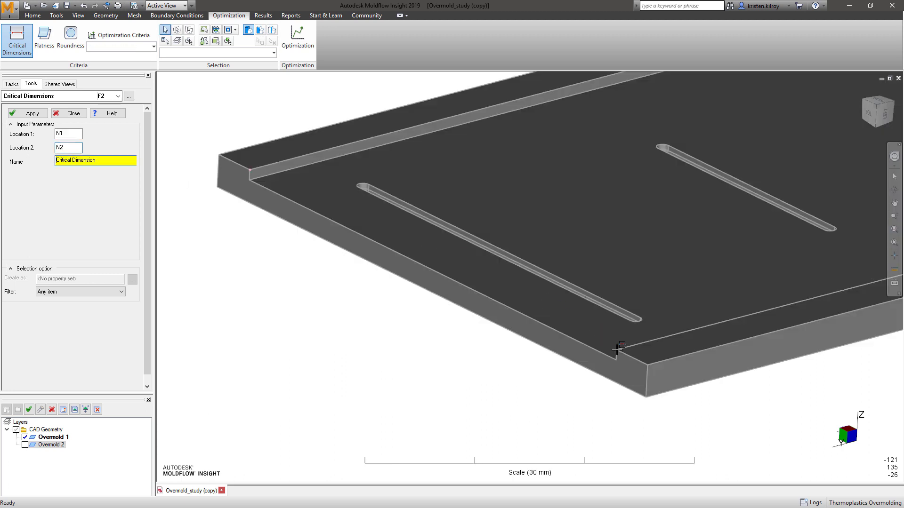
click(28, 113)
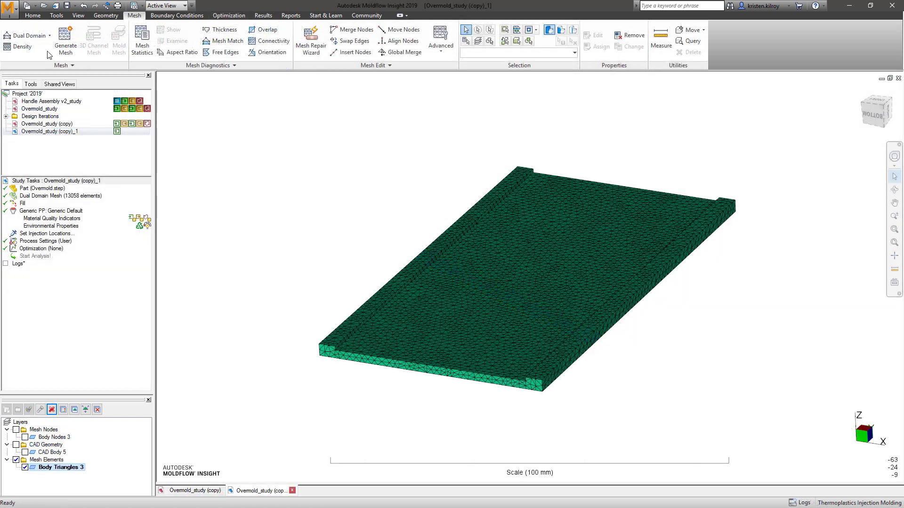
- Switch the mesh to Midplane and retype all 13058 triangles as Part surface (Midplane)
click(48, 36)
click(32, 50)
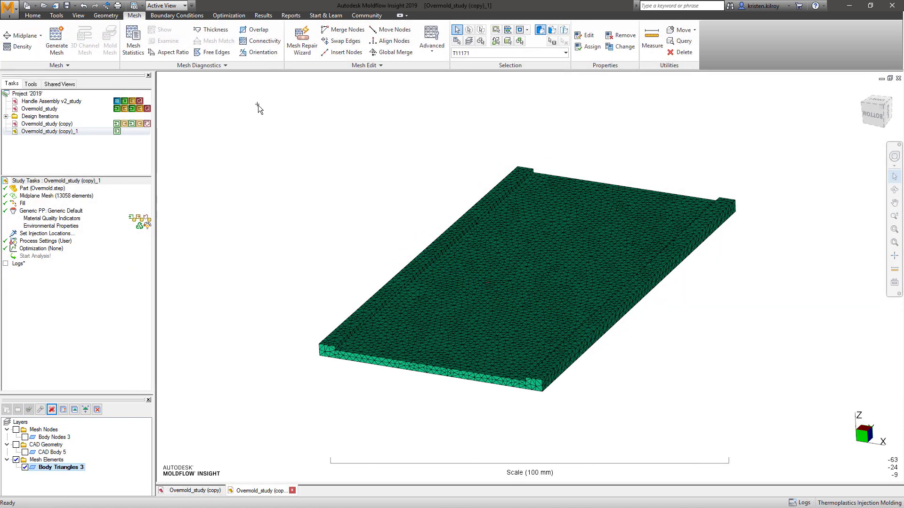
drag(255, 103, 781, 426)
right_click(571, 271)
click(578, 309)
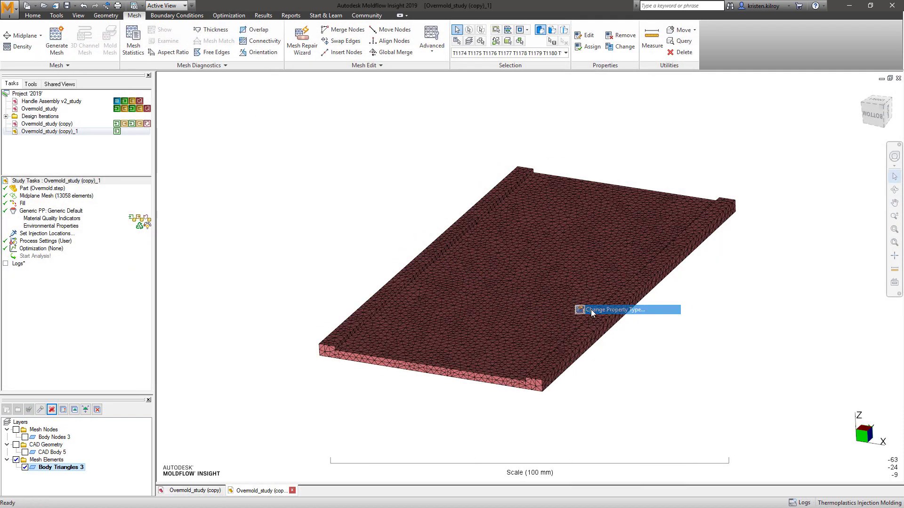
click(390, 212)
click(528, 213)
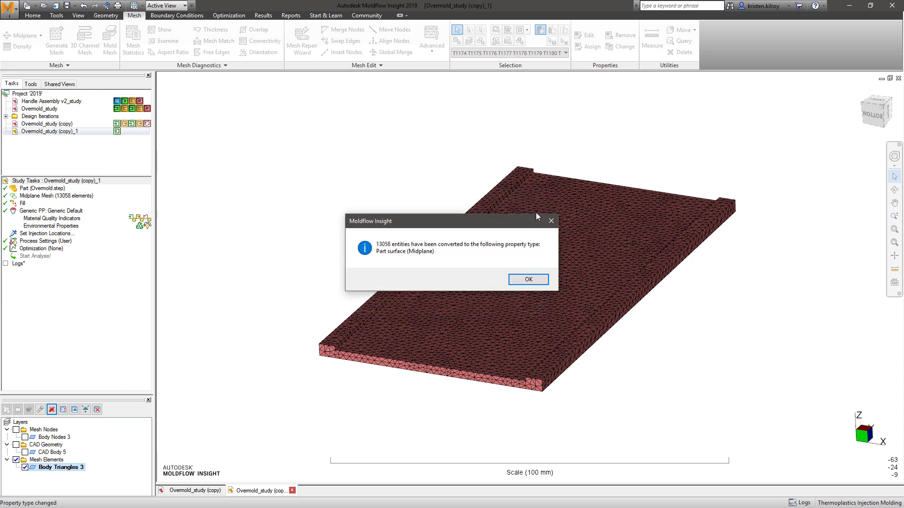
click(537, 280)
- Select the triangles on the plate's top surface and delete them
click(527, 30)
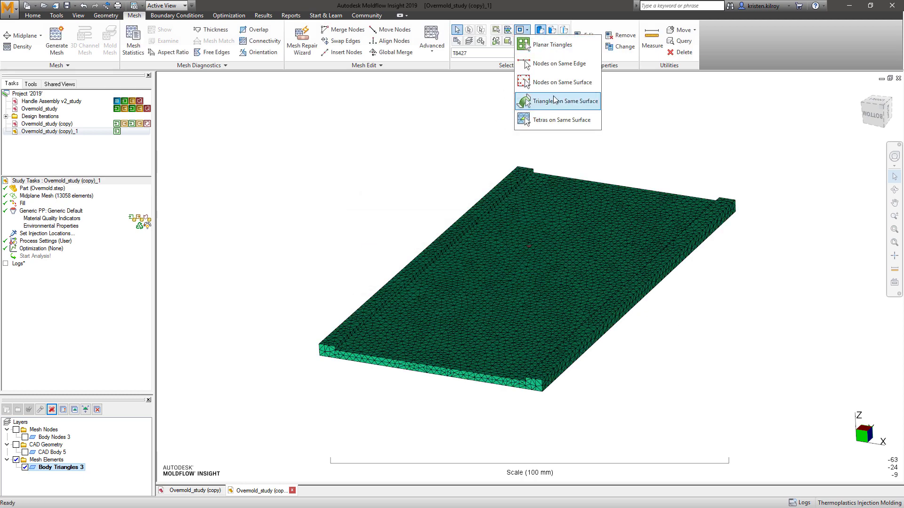
click(557, 103)
right_click(560, 112)
click(571, 324)
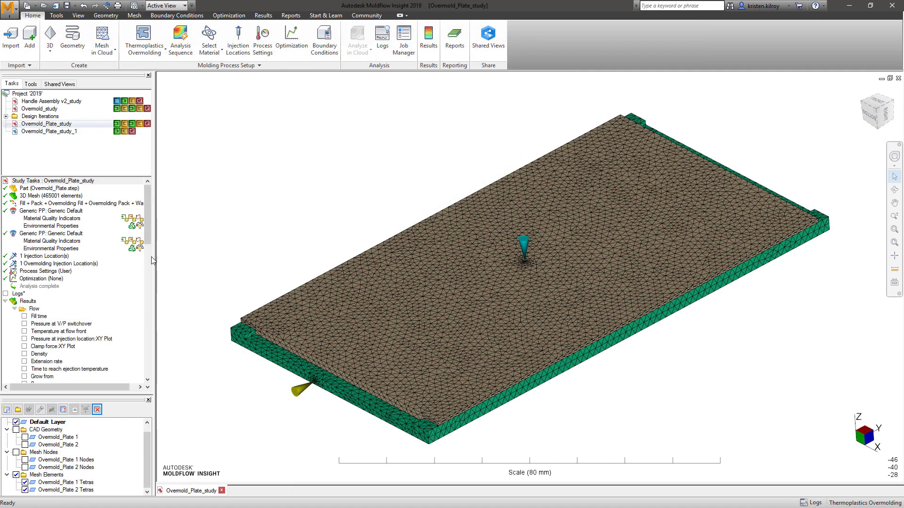
- Scroll the results list and display Sink marks estimate (overmolding)
drag(147, 243, 132, 375)
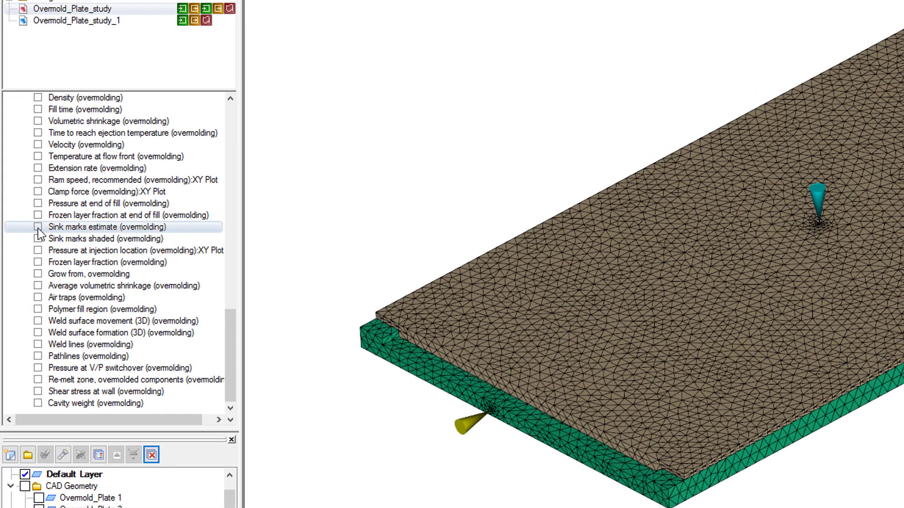
click(38, 227)
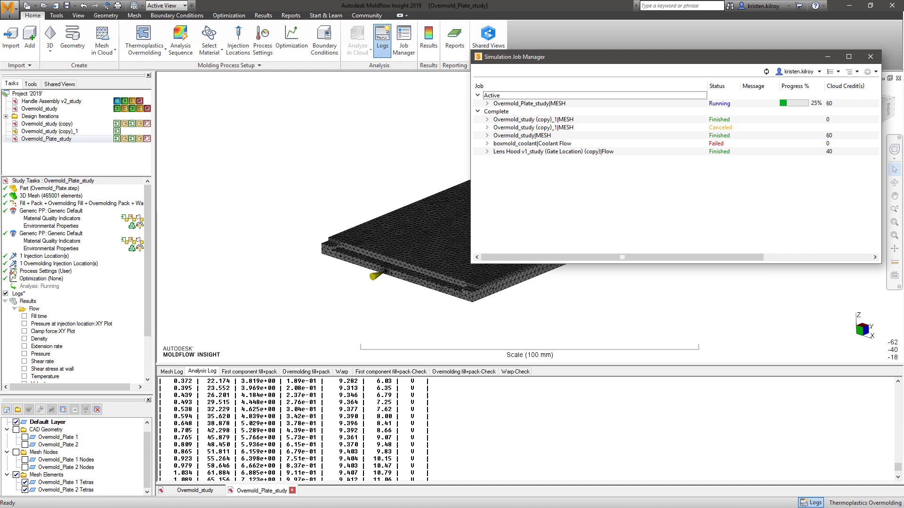
- Open the Simulation Job Manager's online help page with F1
key(F1)
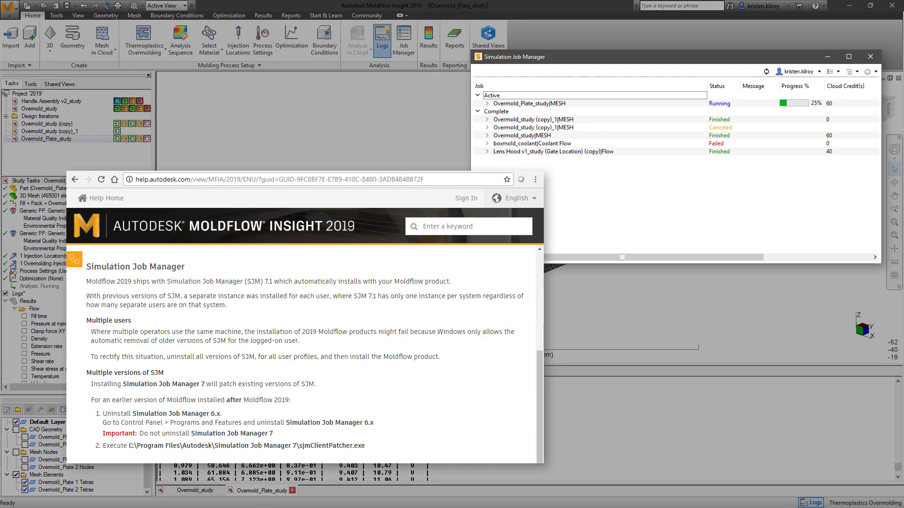